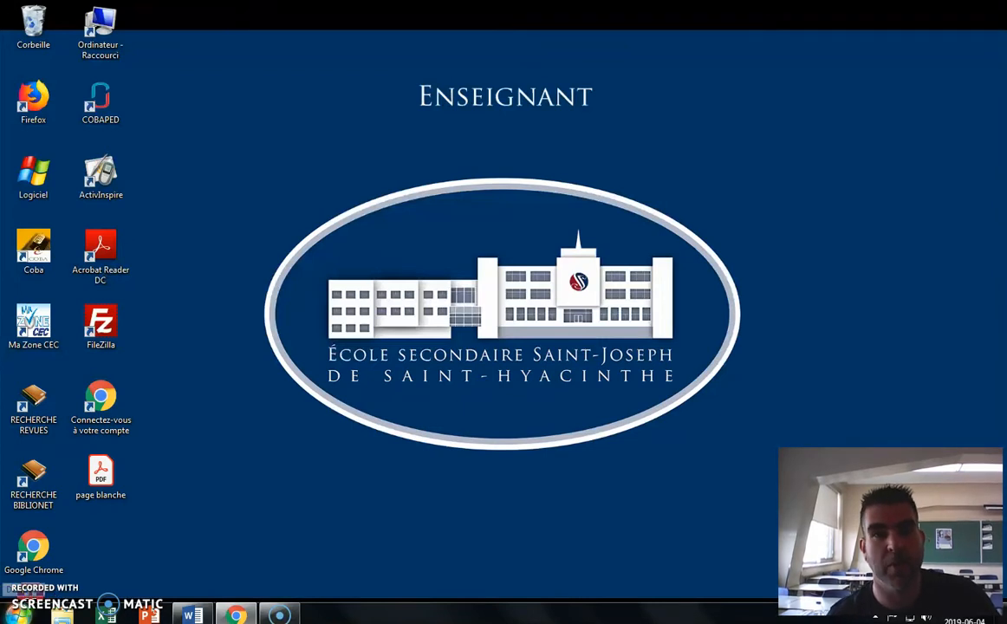
Switch to Chrome and open Google Classroom from the Google home page
click(235, 615)
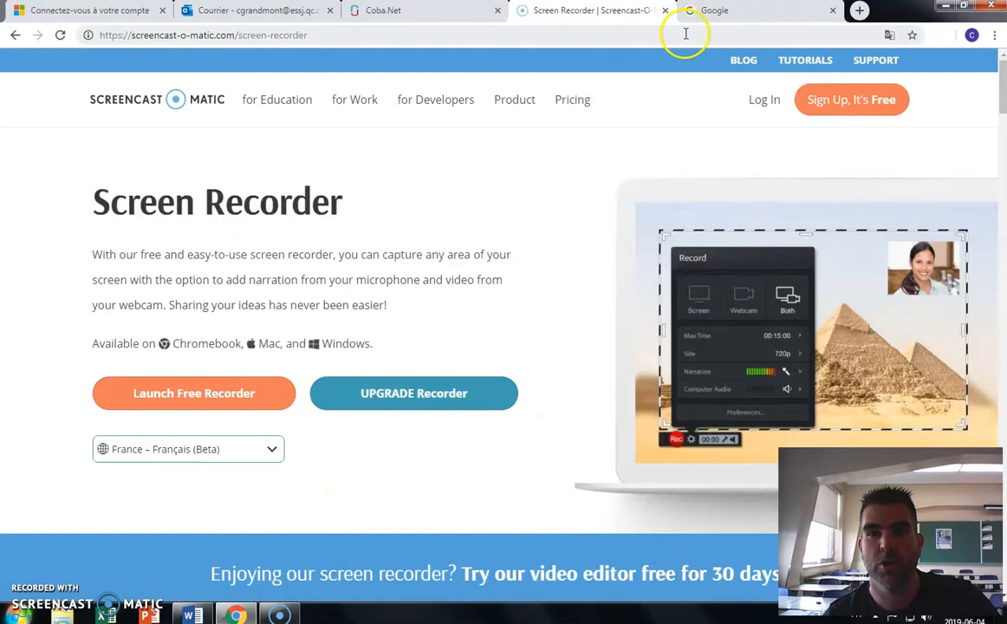
click(741, 11)
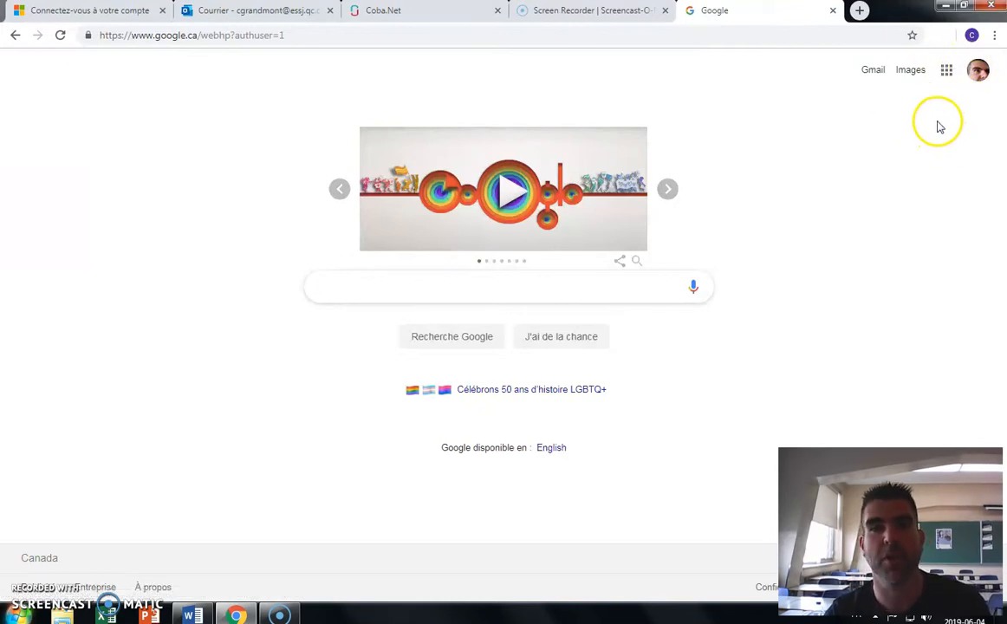
click(945, 72)
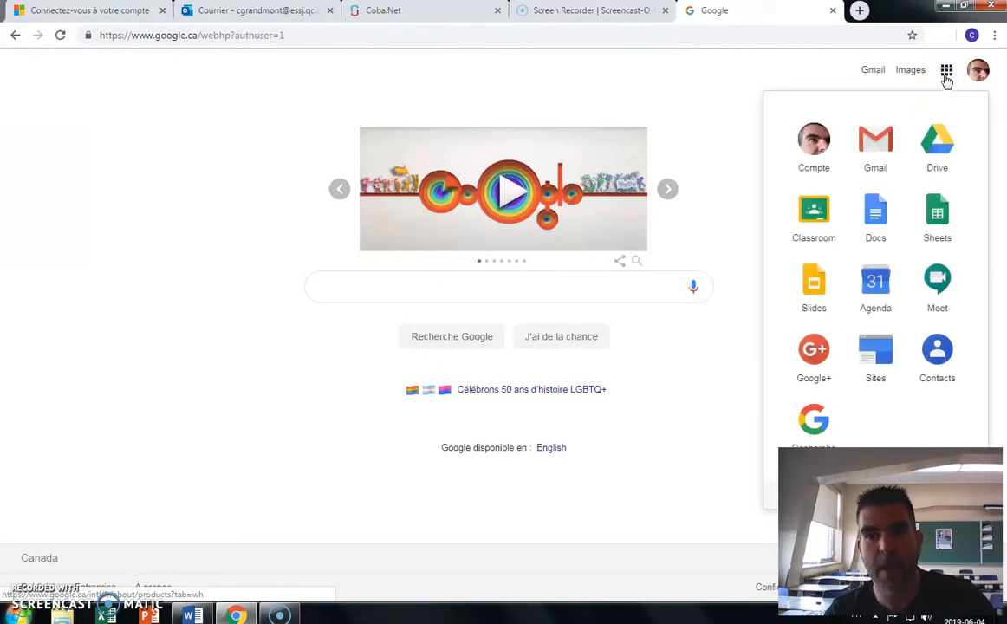
click(820, 220)
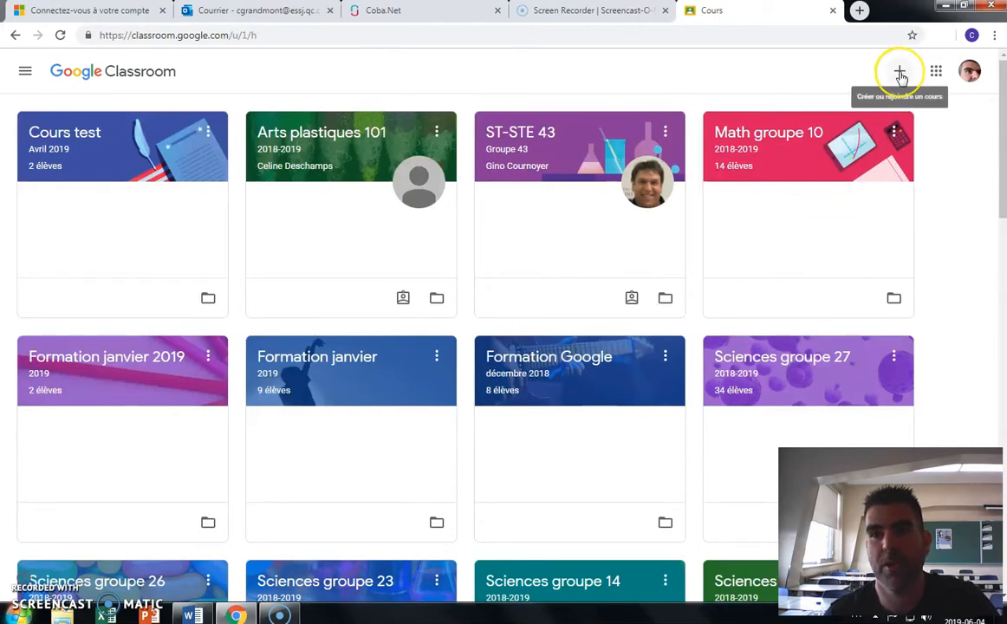
Create a new course named "Formation Google Classroom" with the section 2019
click(901, 75)
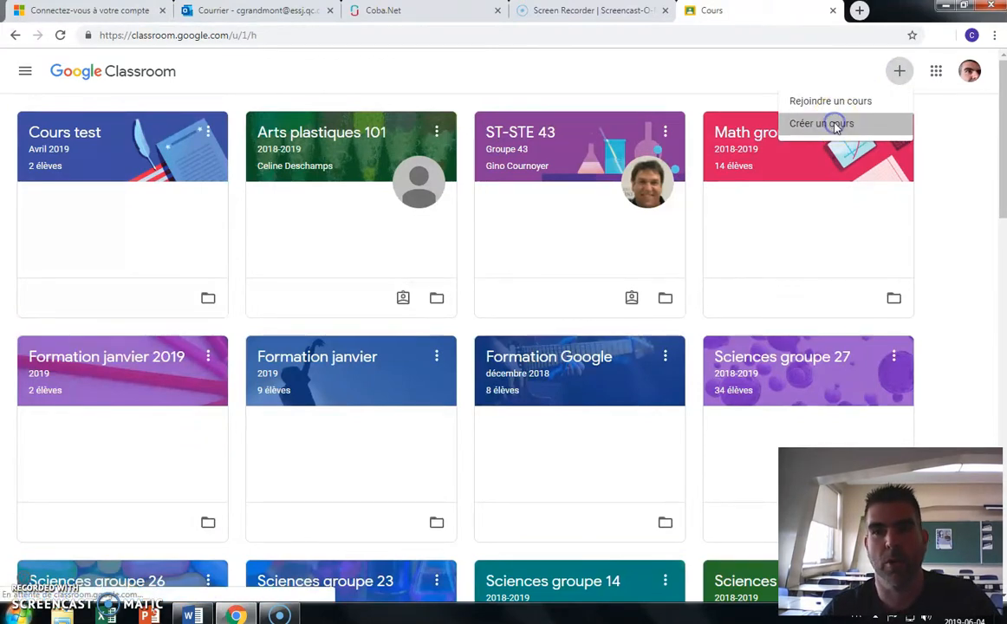
click(832, 124)
click(365, 263)
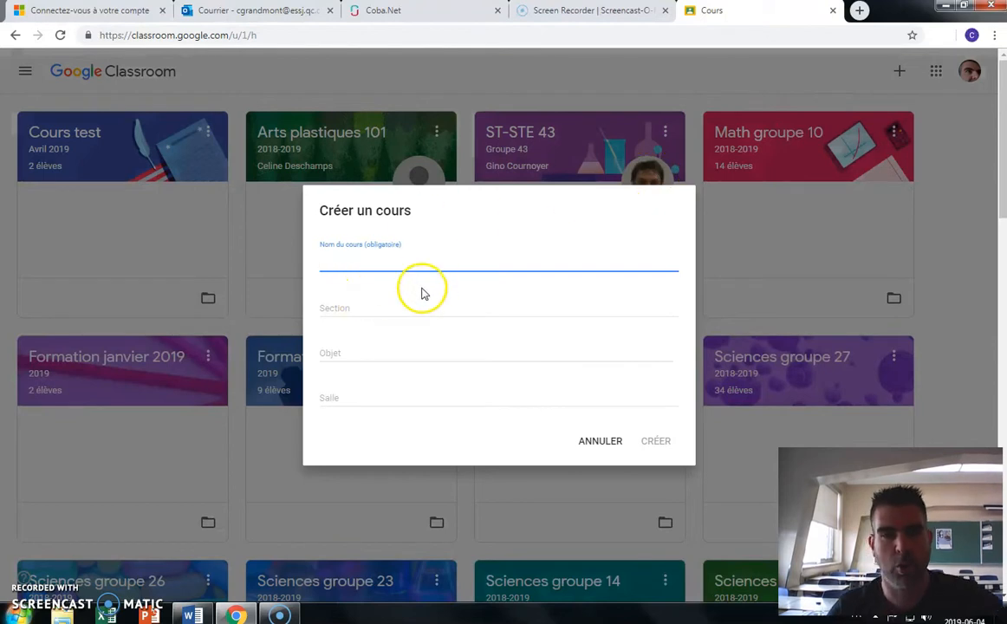
text(Format)
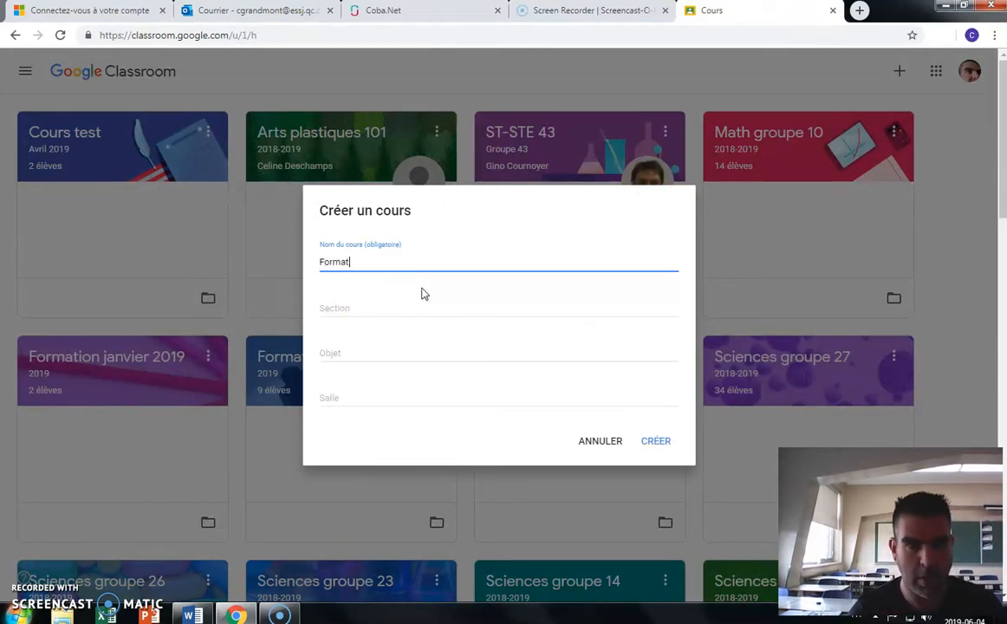
text(ion)
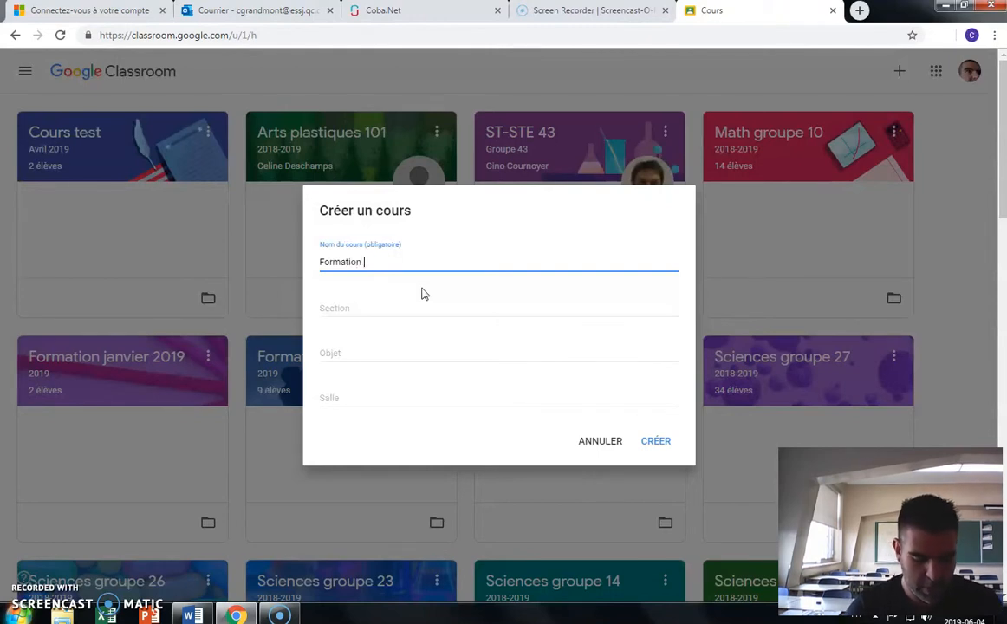
text( Google )
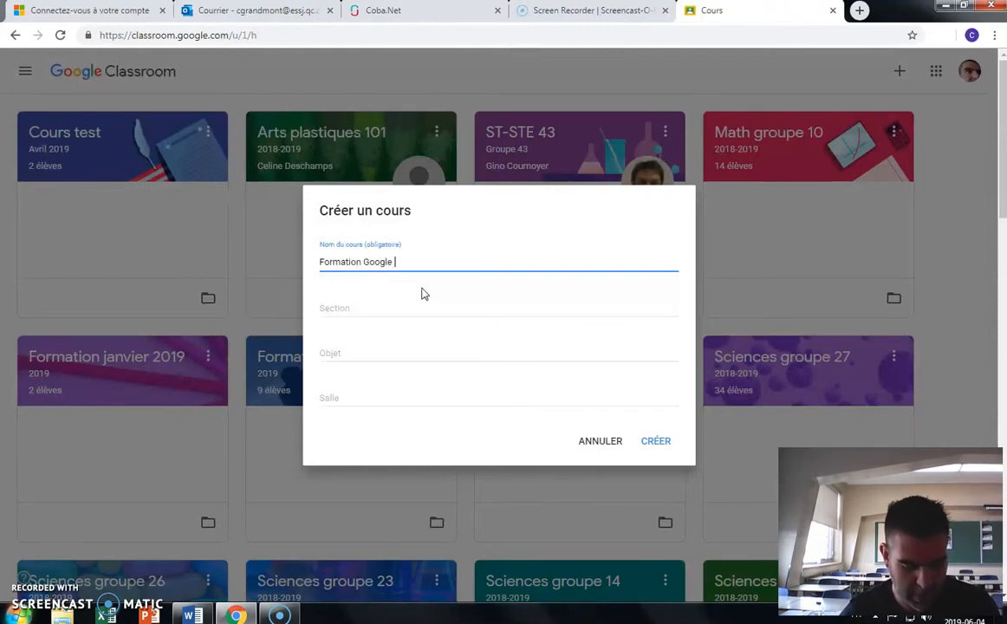
text(Classroom)
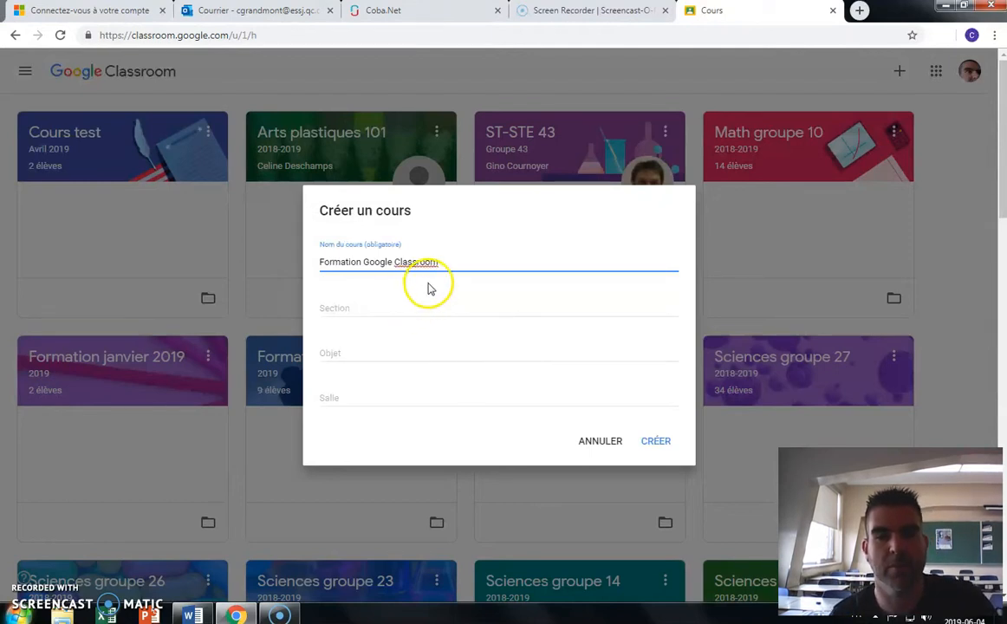
click(386, 311)
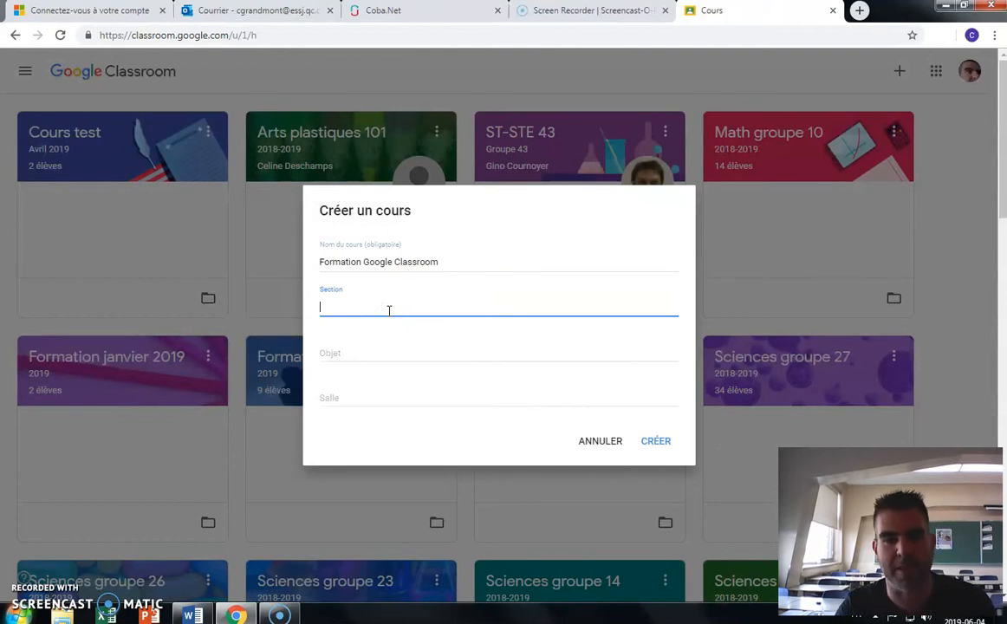
text(2019)
click(655, 444)
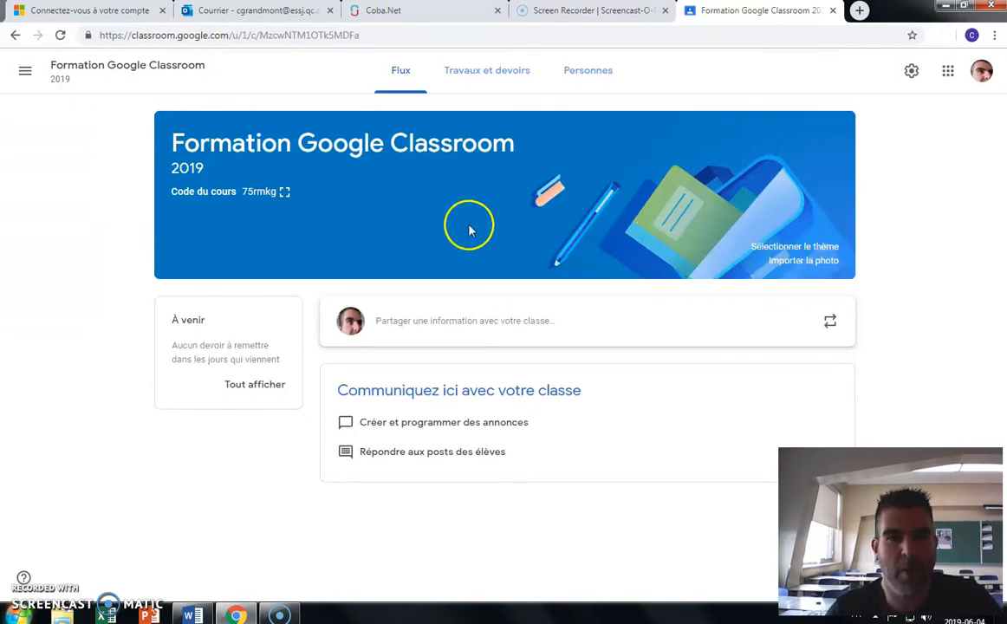
Display the course code enlarged for the students, and close the enlarged view
click(286, 193)
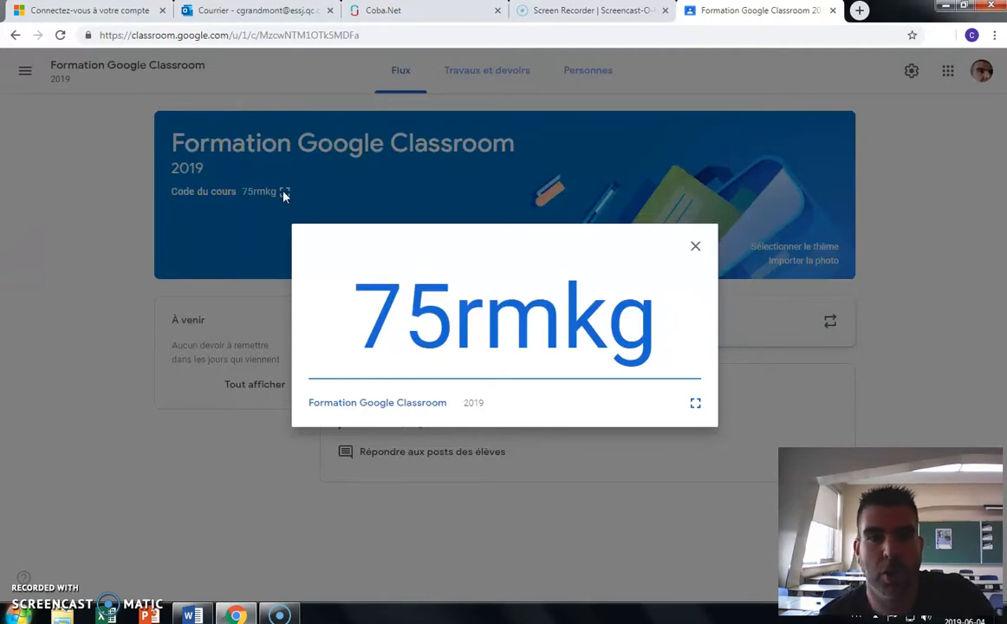
click(288, 193)
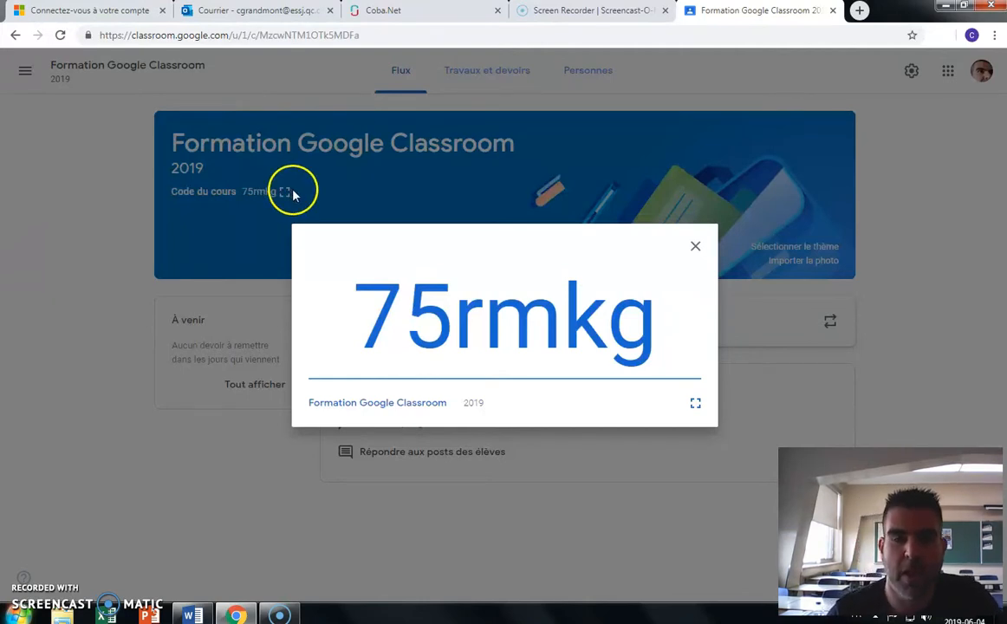
click(695, 247)
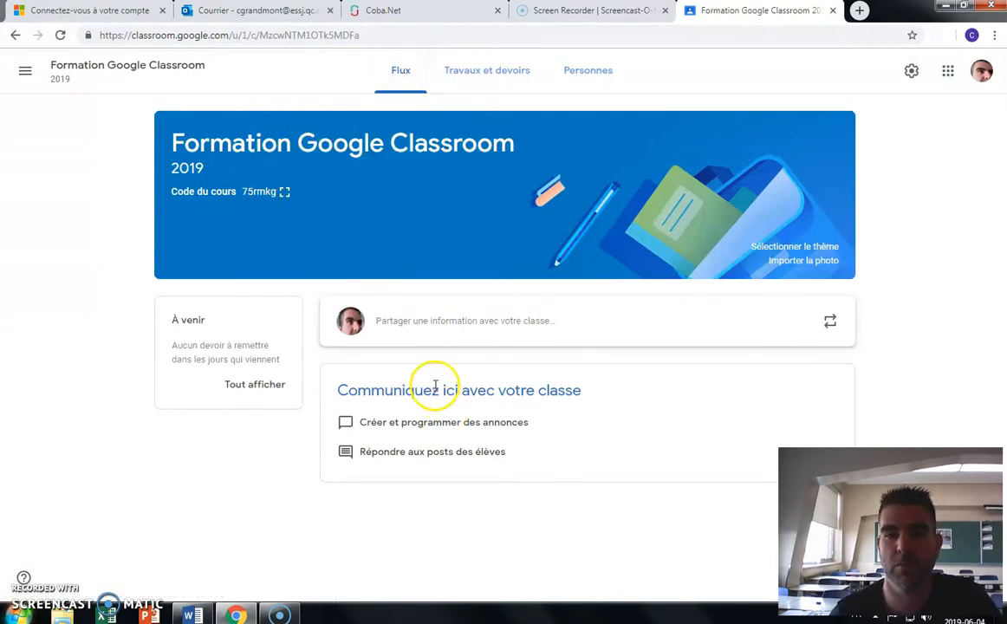
Invite a colleague as an additional teacher of the course, searching with "n" and choosing the second suggested e-mail address
click(488, 78)
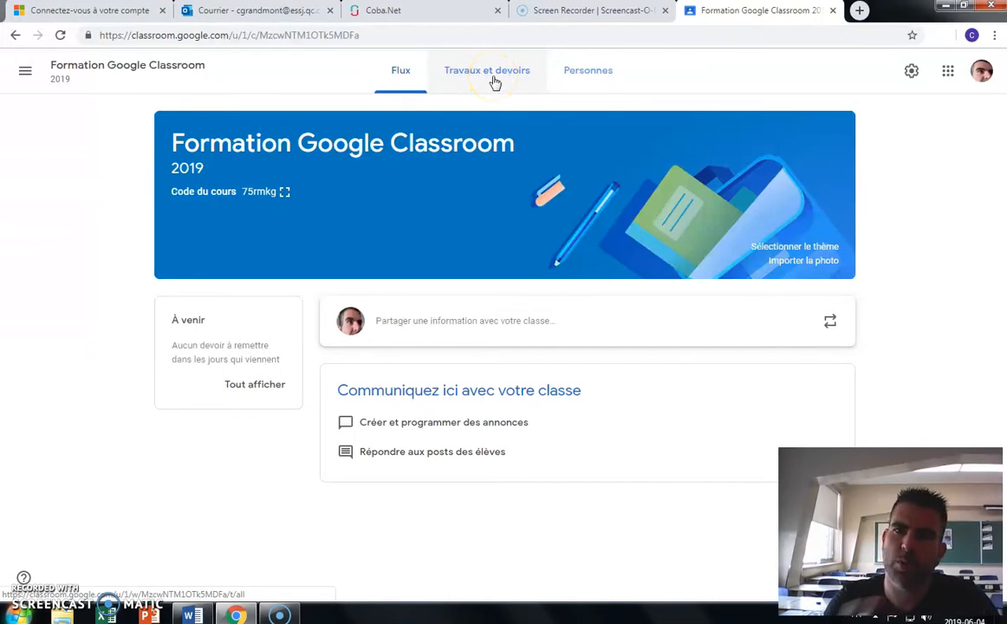
click(496, 79)
click(584, 81)
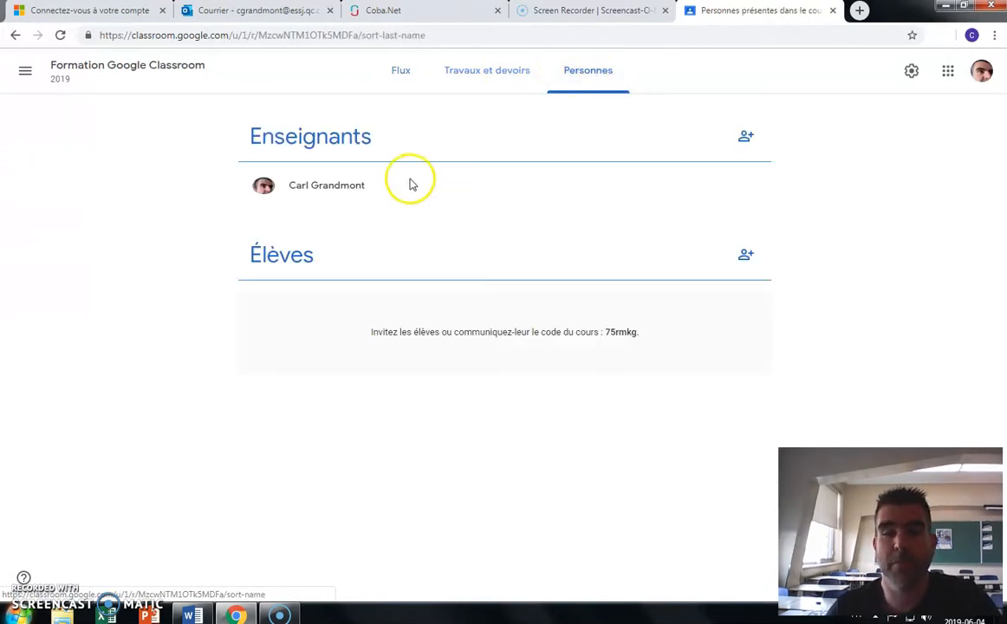
click(748, 141)
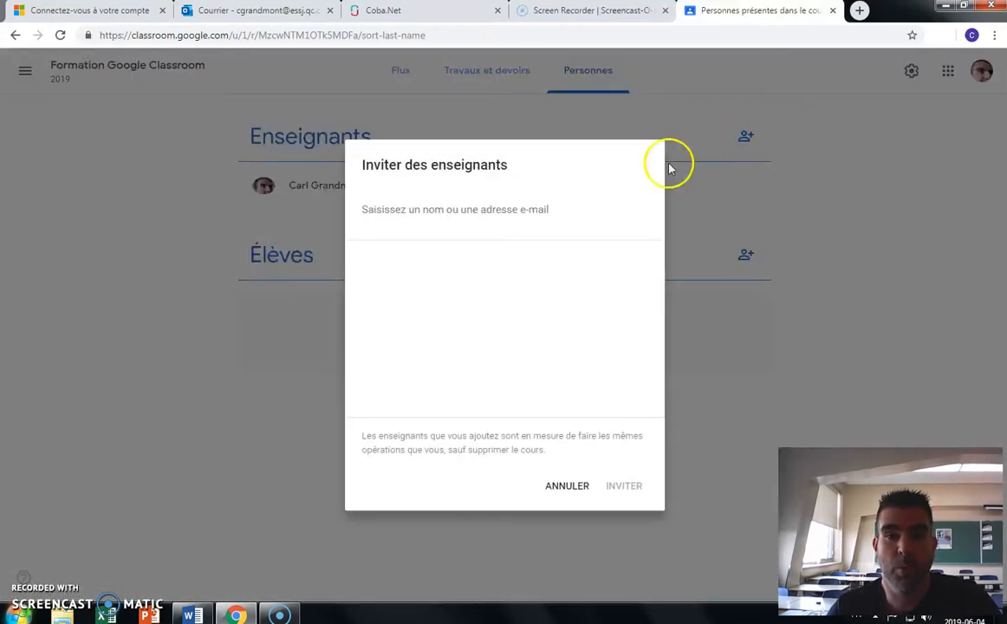
click(451, 215)
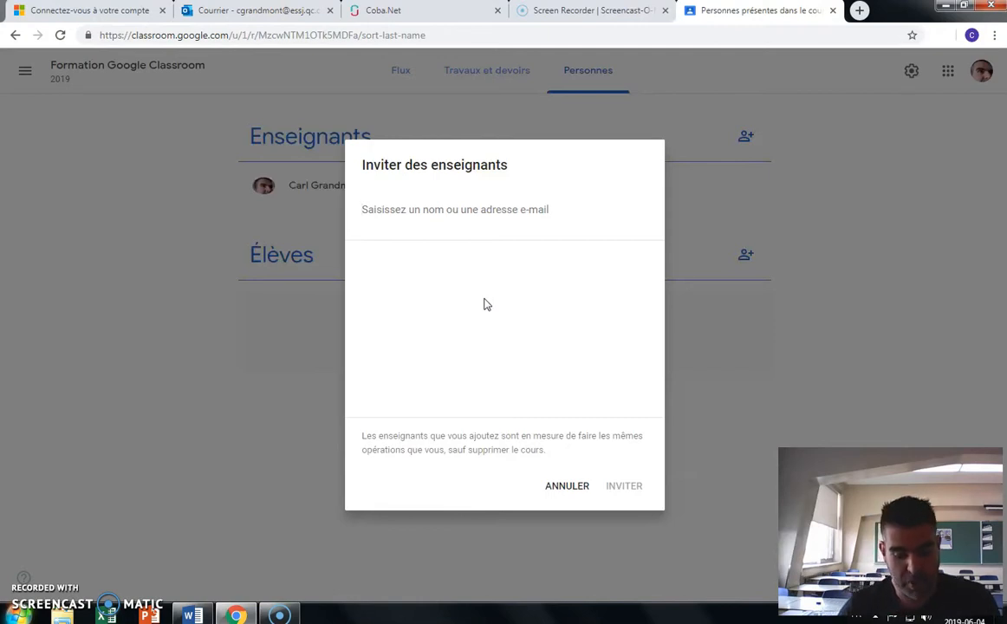
text(n)
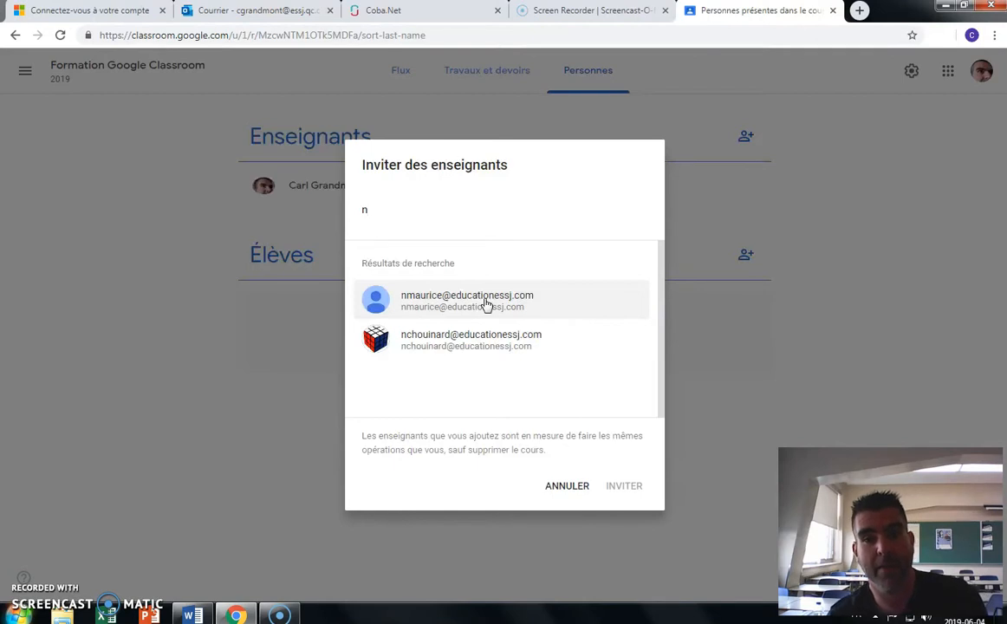
click(451, 347)
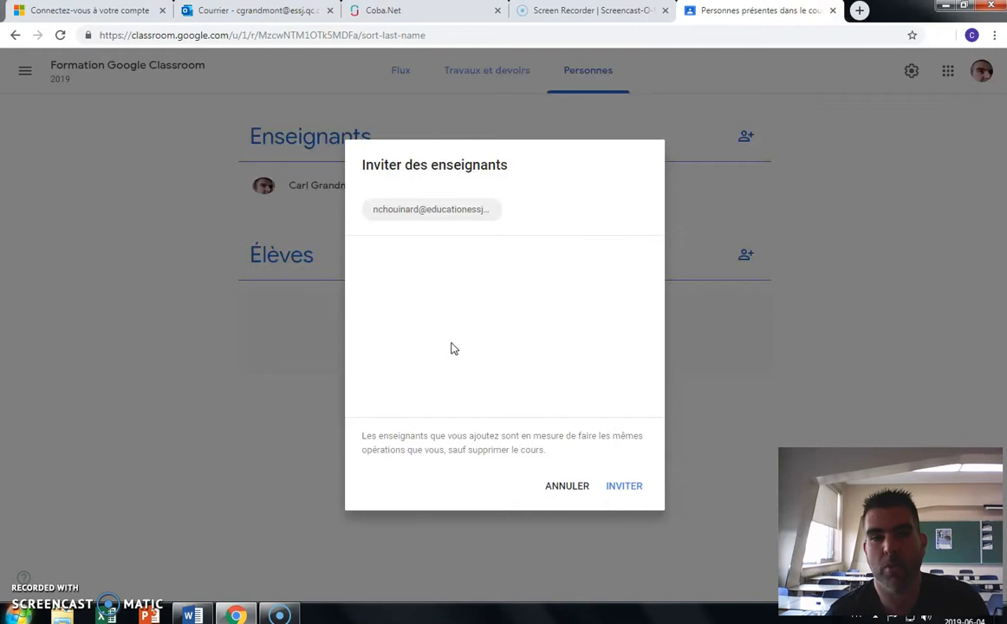
click(641, 488)
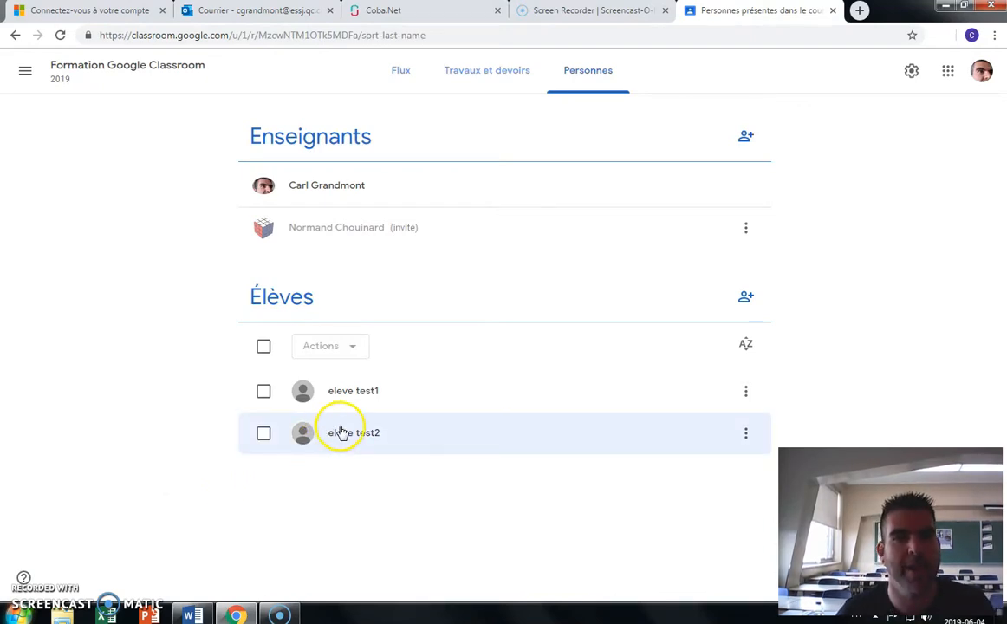
In the course settings, set Flux to "Seuls les enseignants peuvent publier des posts et des commentaires" and save
click(910, 72)
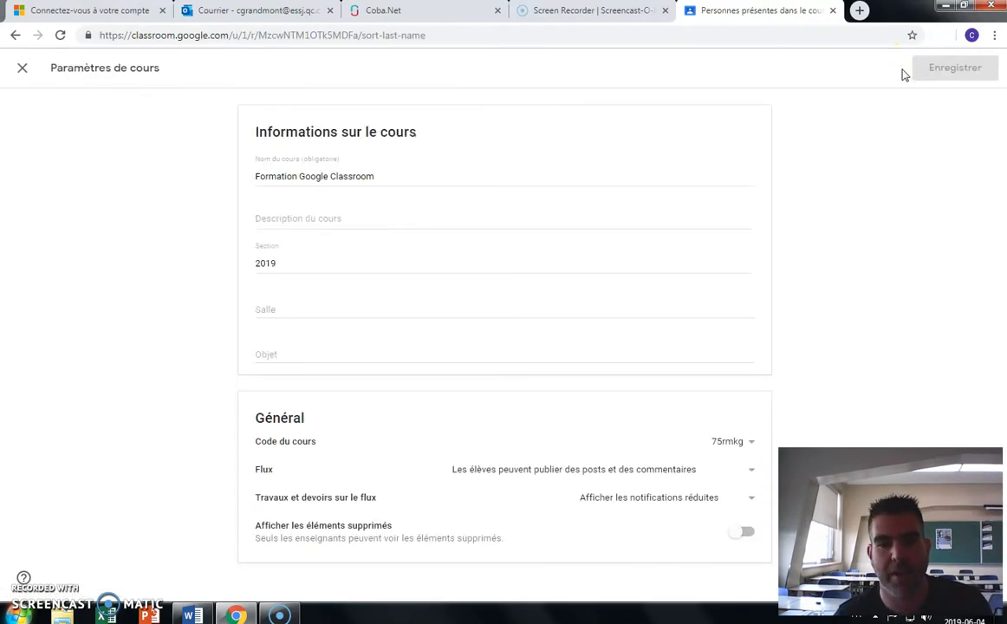
click(752, 443)
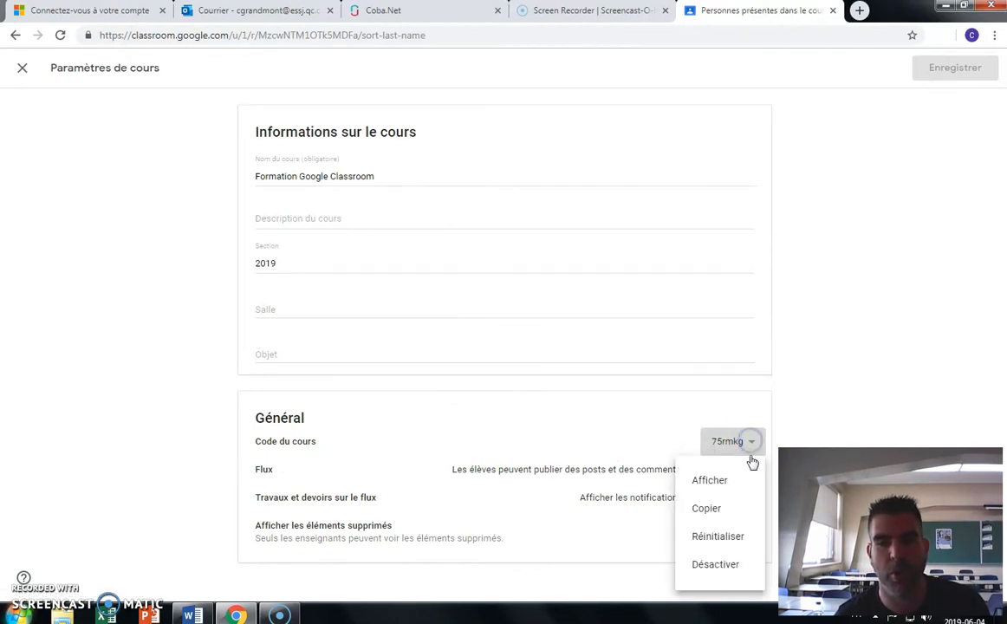
click(861, 360)
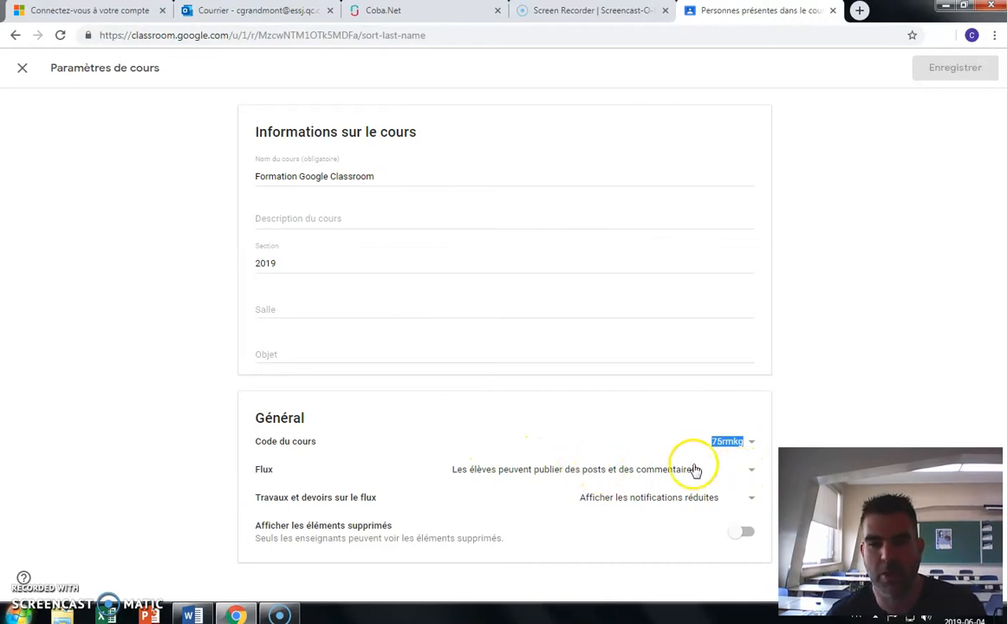
click(752, 472)
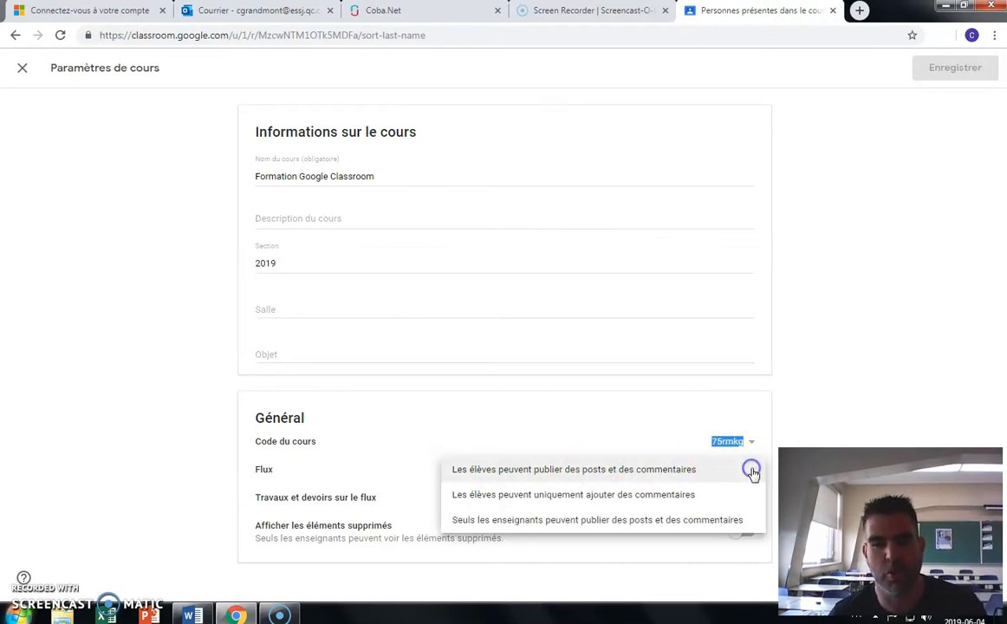
click(671, 523)
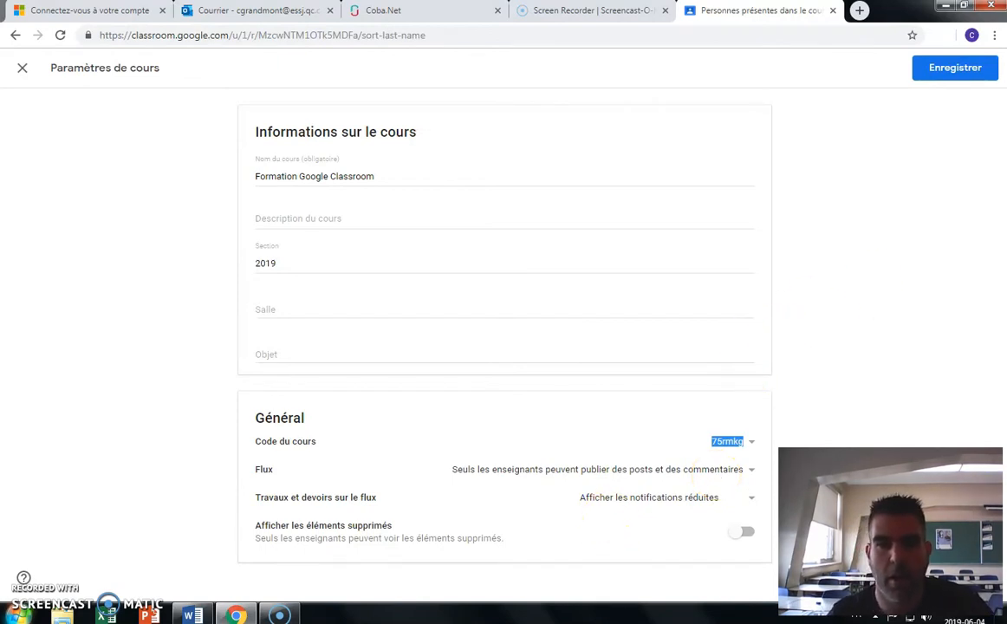
click(950, 64)
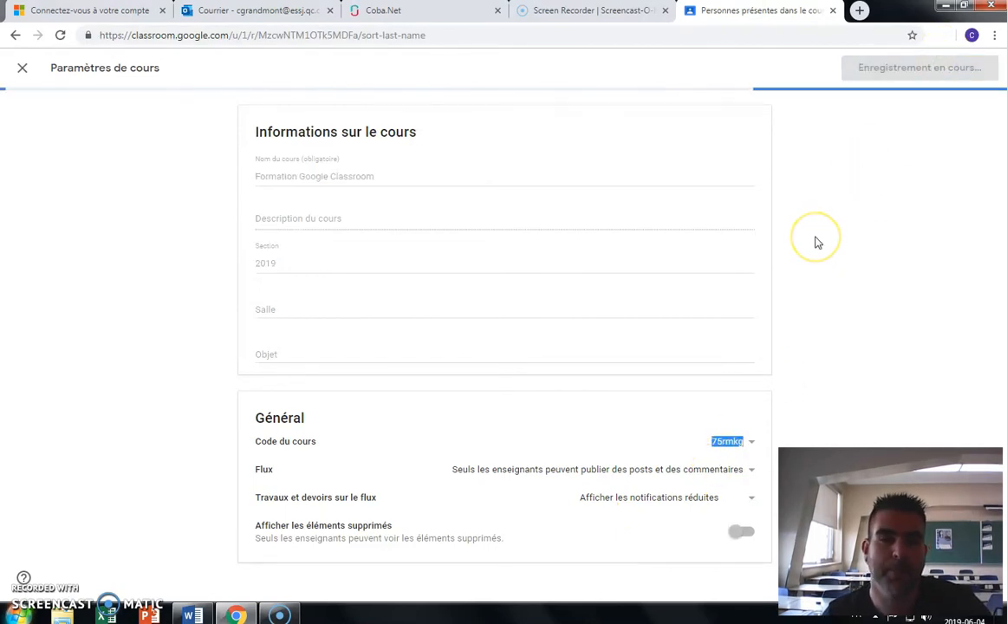